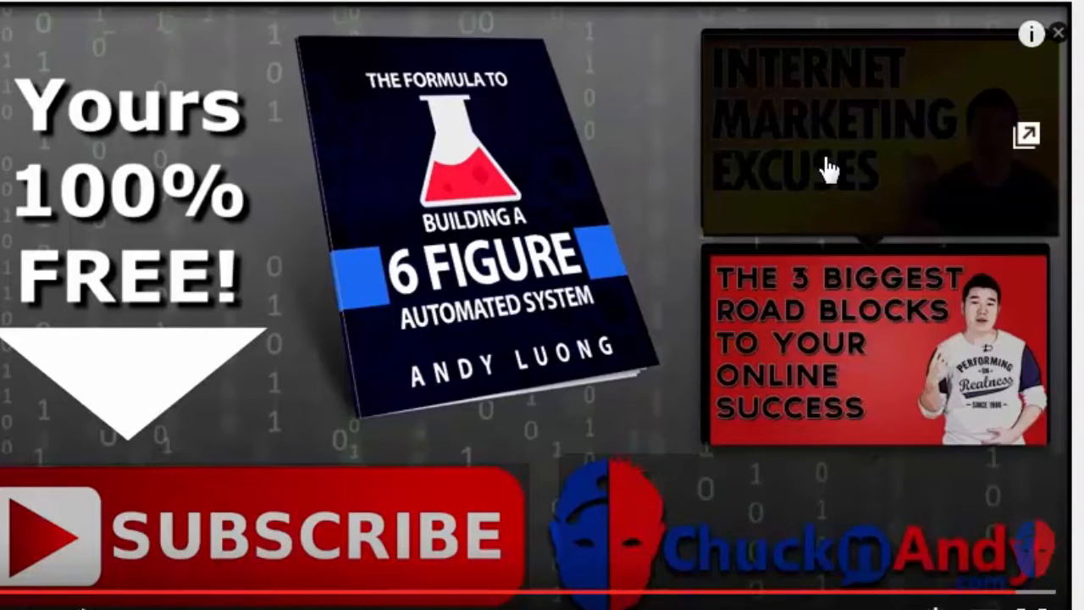
{"action": "left_click", "coordinate": [786, 167]}
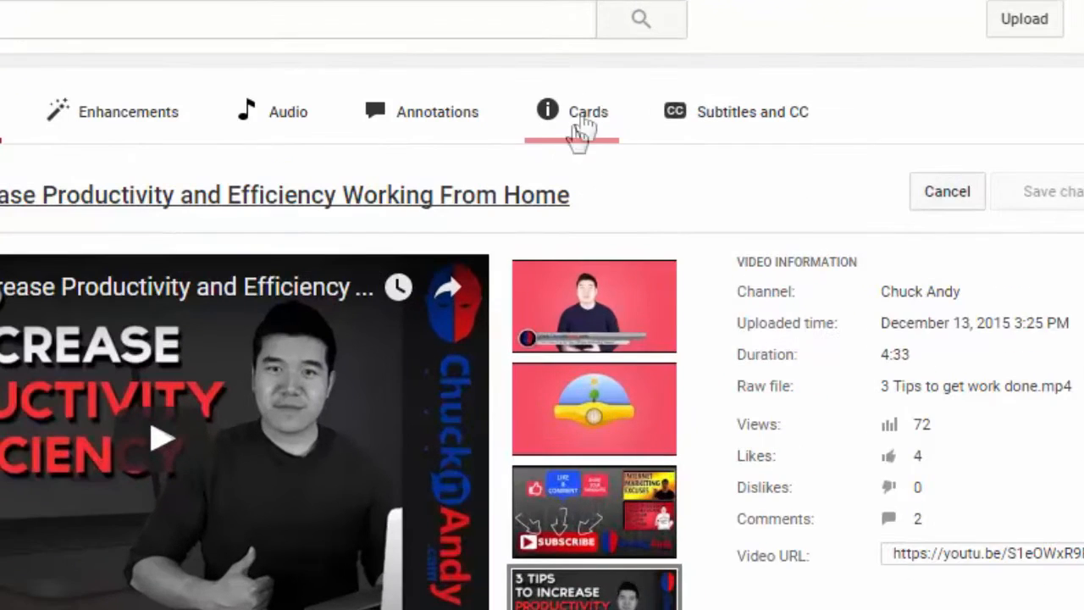
Add a video card to the productivity video that promotes the uploaded "What Is Affiliate Marketing" video.
{"action": "left_click", "coordinate": [678, 77]}
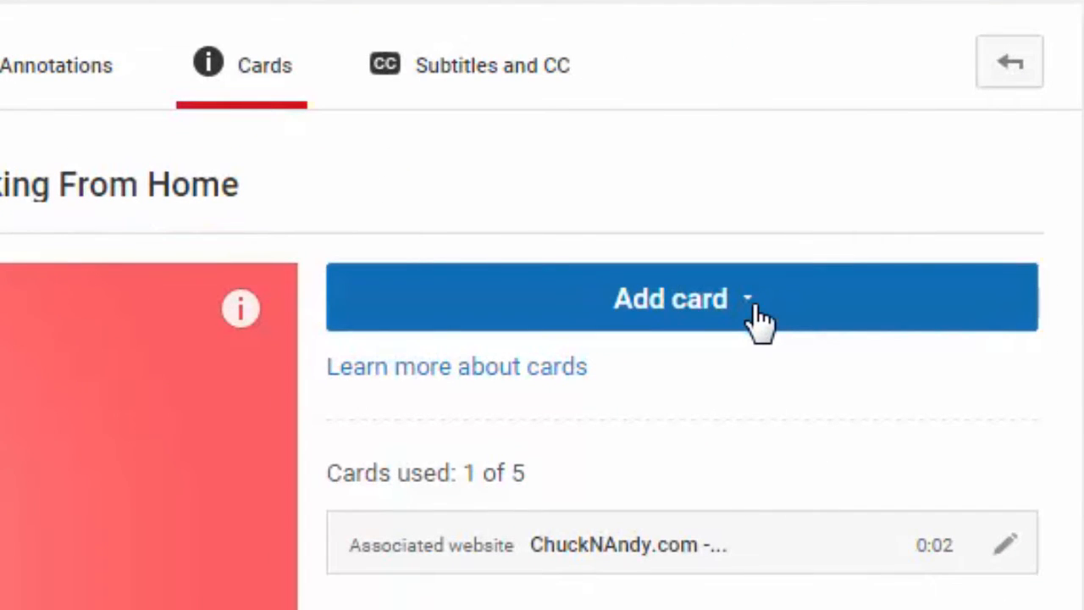
{"action": "left_click", "coordinate": [760, 321]}
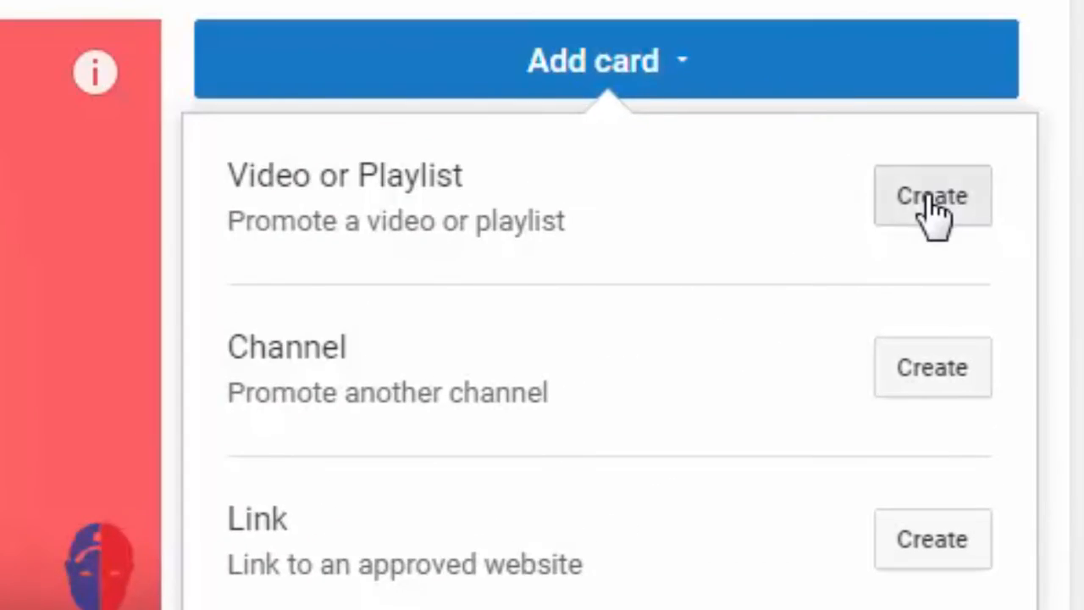
{"action": "left_click", "coordinate": [932, 203]}
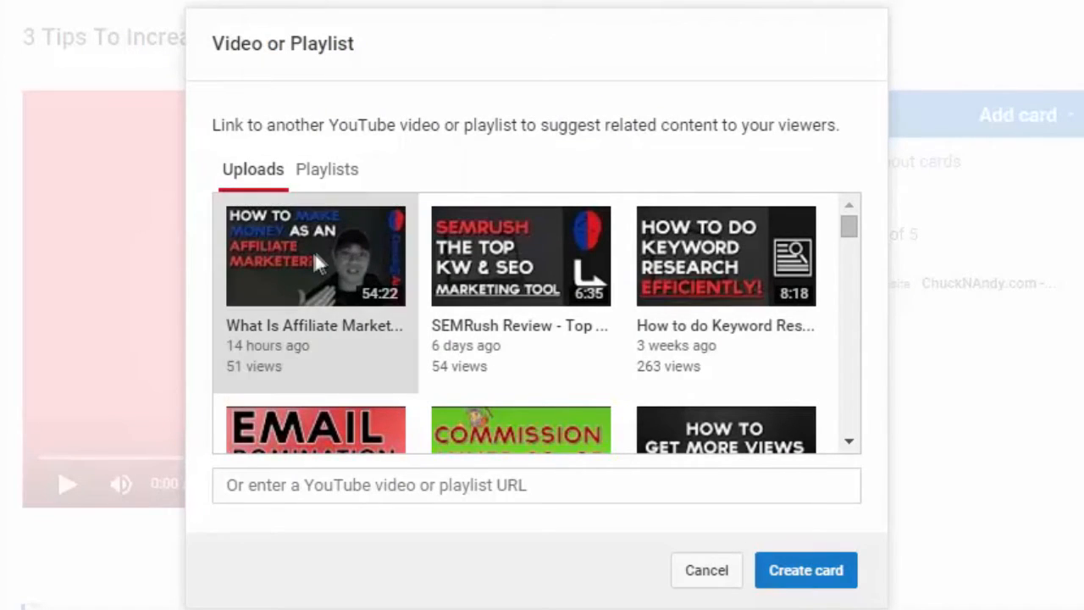
{"action": "left_click", "coordinate": [295, 274]}
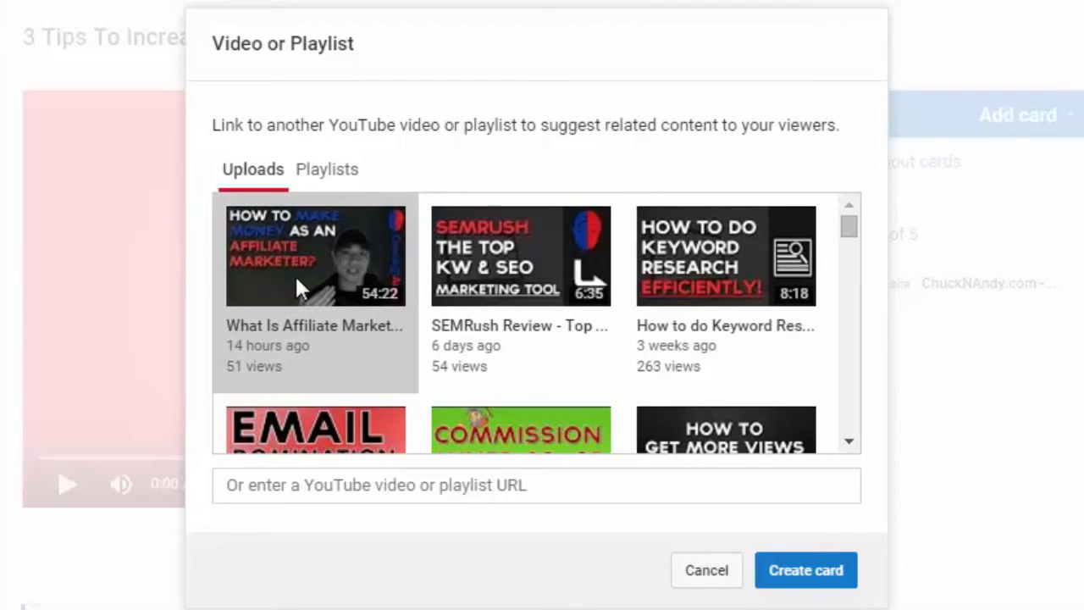
{"action": "left_click", "coordinate": [815, 583]}
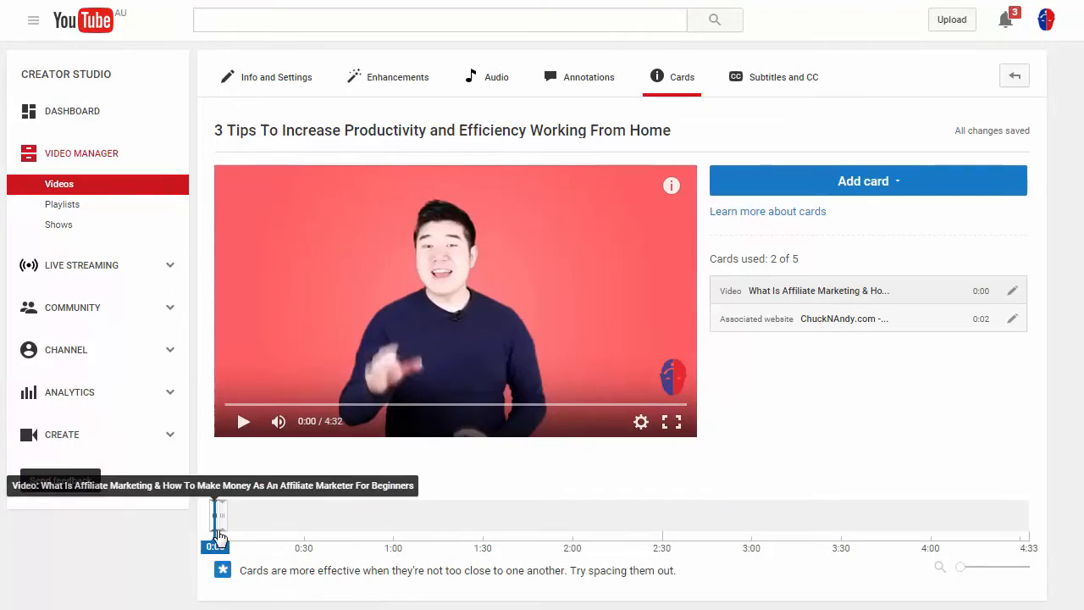
Move the associated website card to 0:12 on the timeline and check the video frames near the start.
{"action": "mouse_move", "coordinate": [218, 534]}
{"action": "left_mouse_down"}
{"action": "mouse_move", "coordinate": [262, 528]}
{"action": "mouse_move", "coordinate": [255, 518]}
{"action": "left_mouse_up"}
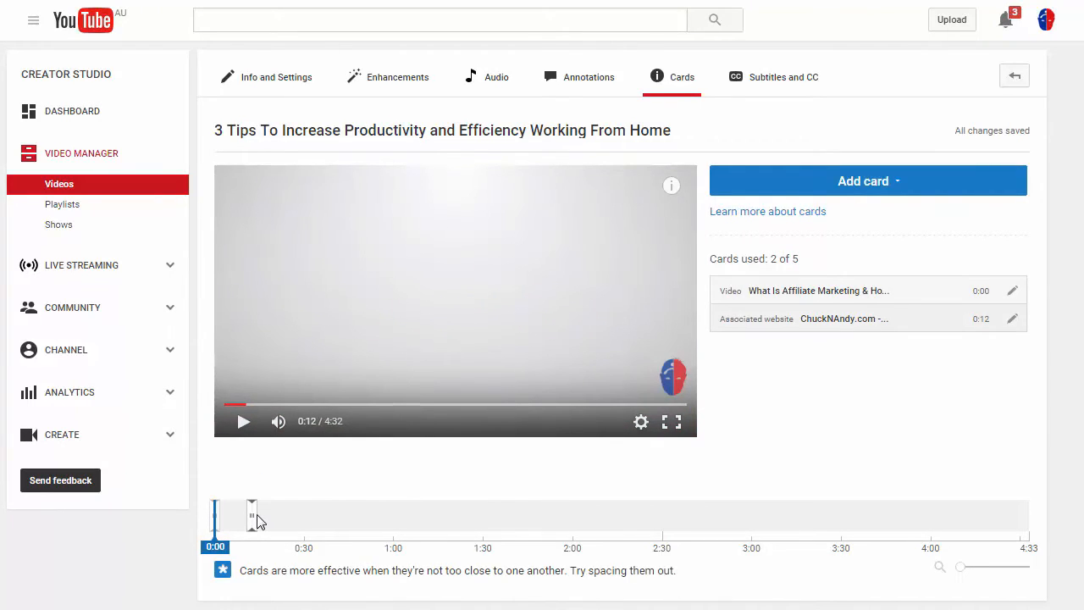
{"action": "left_click", "coordinate": [219, 523]}
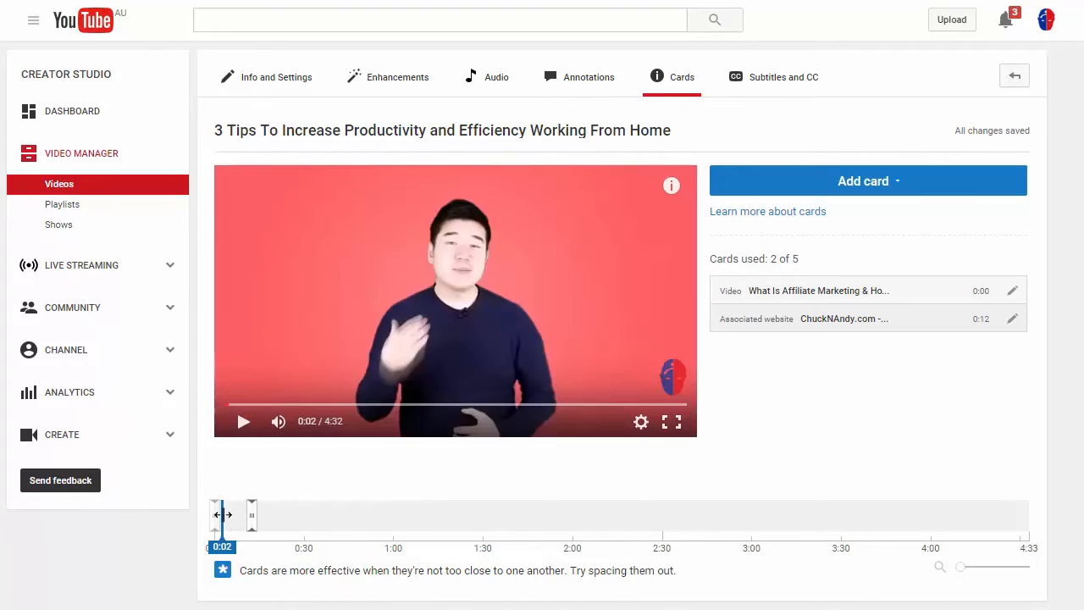
{"action": "left_click", "coordinate": [214, 522]}
{"action": "left_click", "coordinate": [213, 522]}
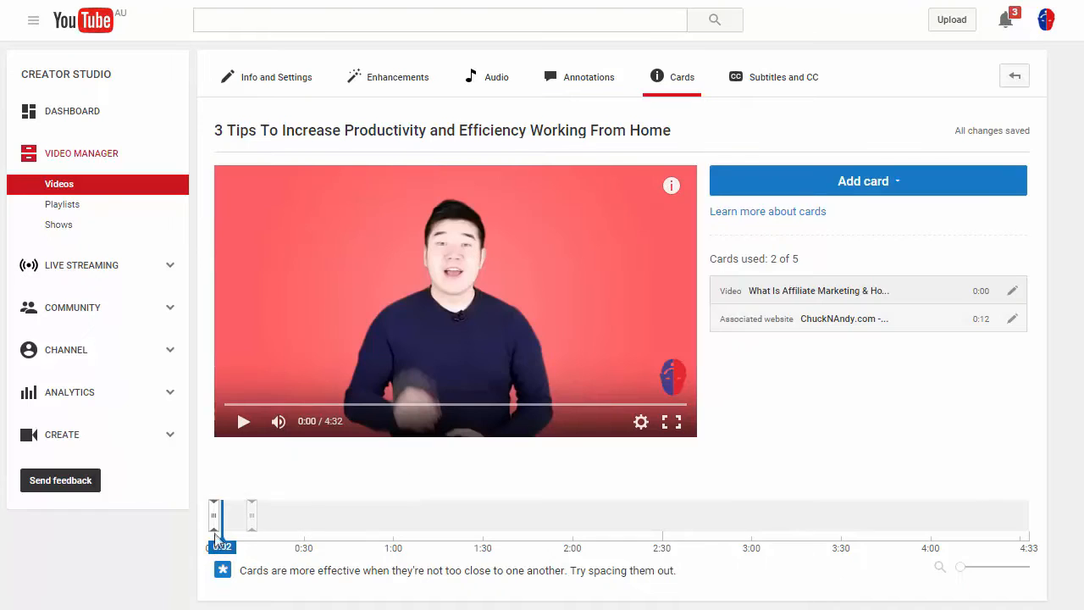
Preview the video from about 0:09 with its sound muted.
{"action": "left_click_drag", "start_coordinate": [212, 527], "coordinate": [242, 519]}
{"action": "left_click", "coordinate": [244, 425]}
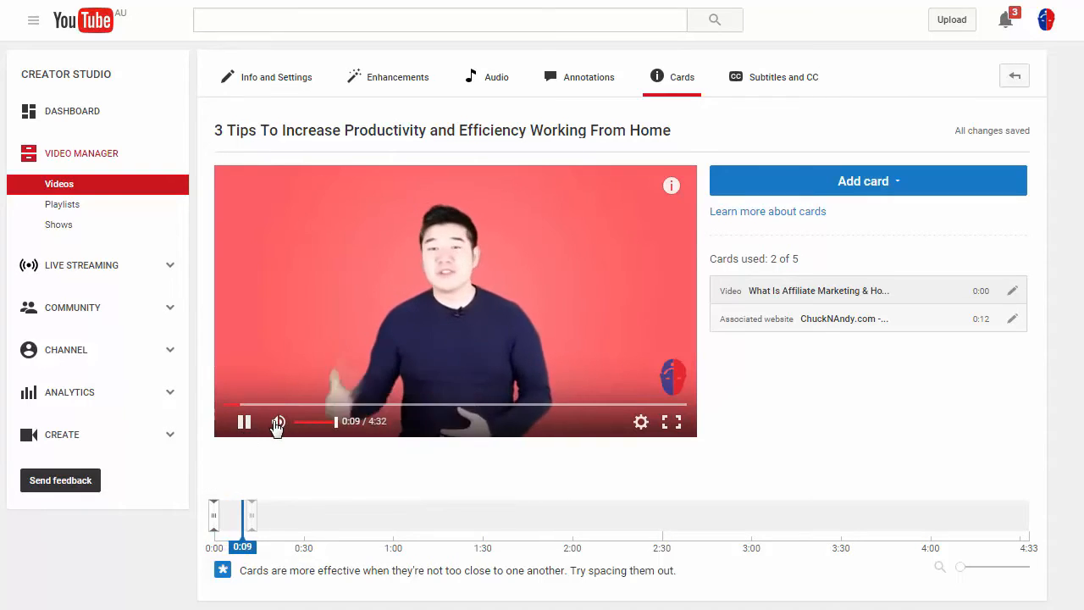
{"action": "left_click", "coordinate": [278, 421]}
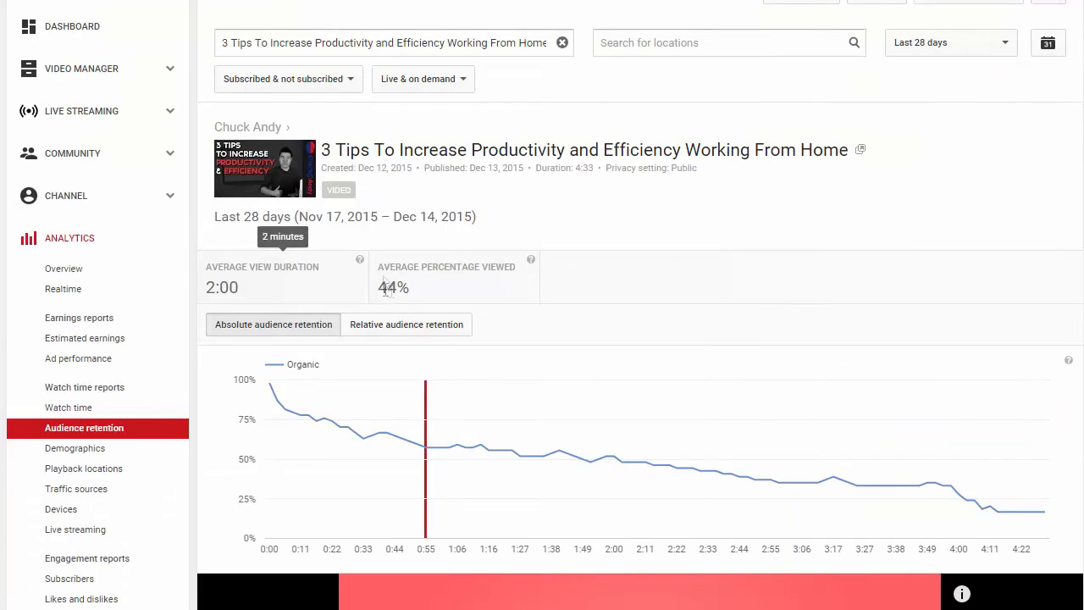
Check the video's audience retention graph and move the associated website card to 0:20 on the timeline.
{"action": "scroll", "coordinate": [397, 265], "scroll_direction": "down", "scroll_amount": 2}
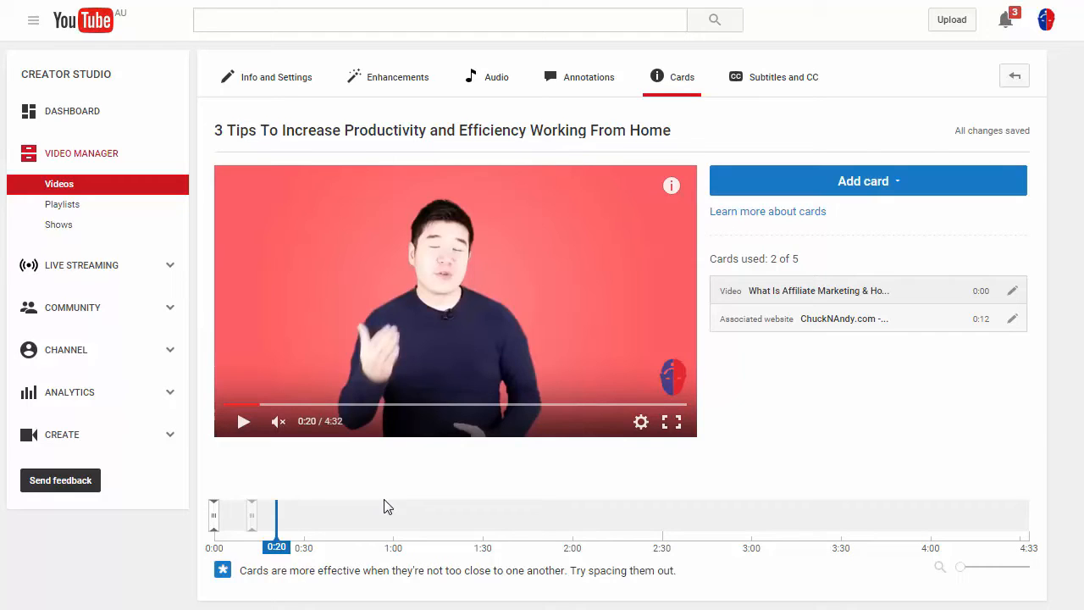
{"action": "left_click_drag", "start_coordinate": [252, 515], "coordinate": [274, 515]}
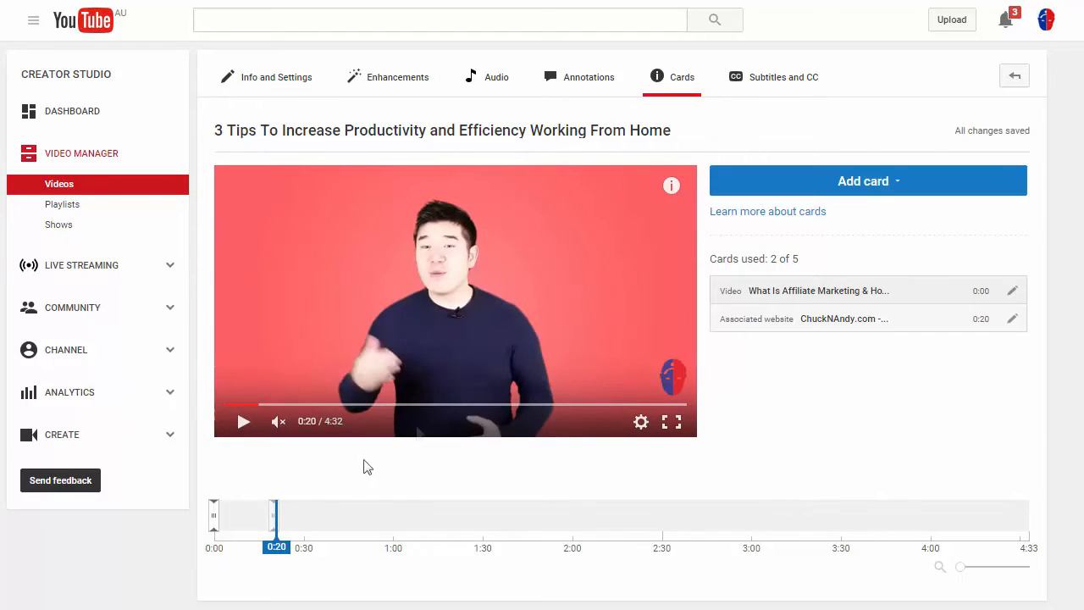
Open the cards overlay in the video preview and examine the website card's "Visit Our Blog" link.
{"action": "left_click", "coordinate": [671, 190]}
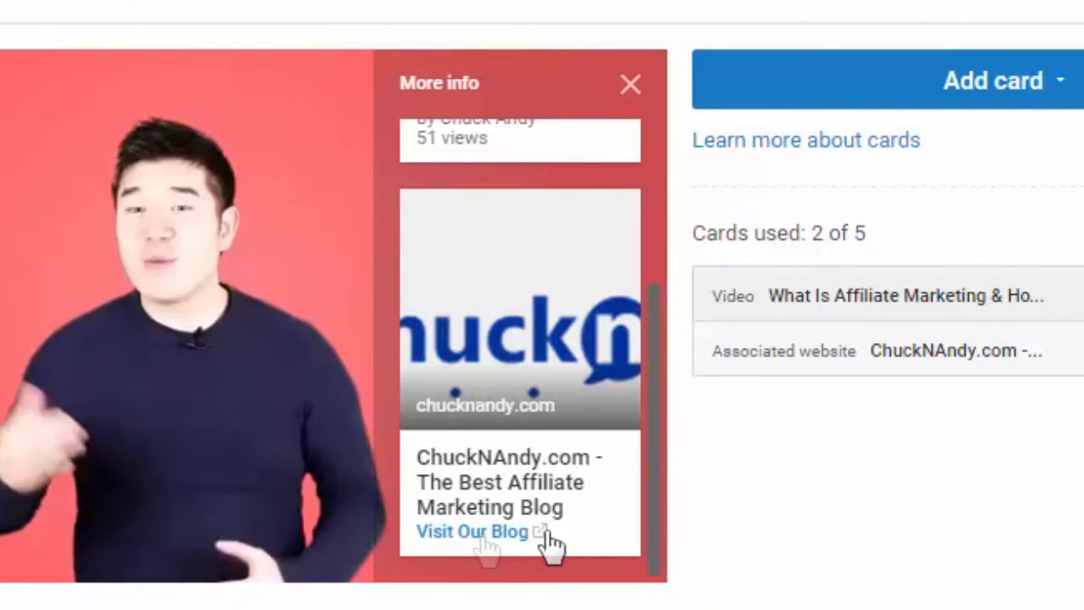
{"action": "left_click", "coordinate": [482, 501]}
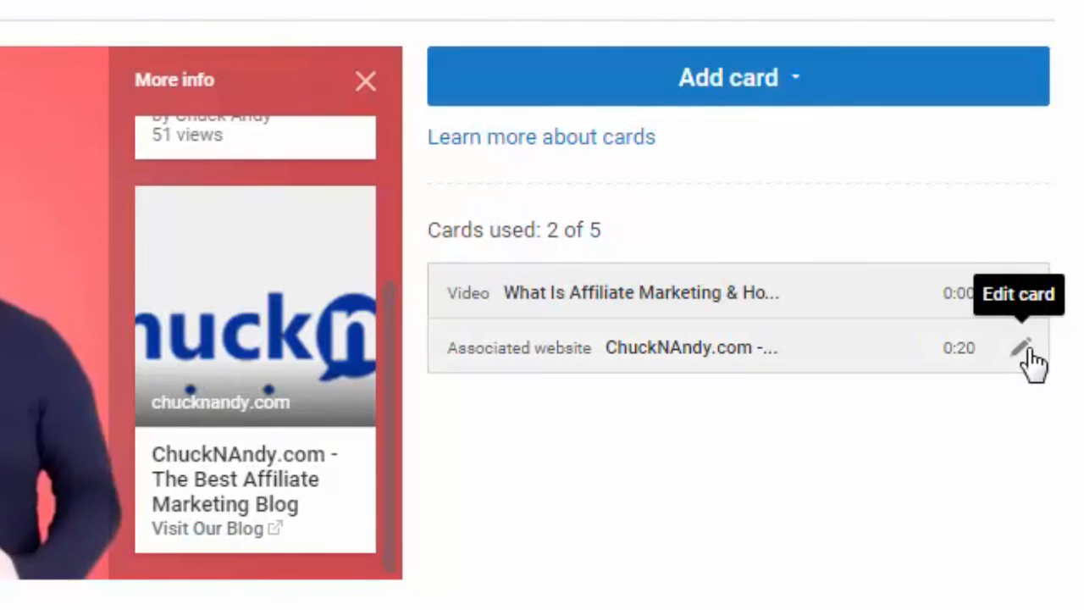
Replace the associated website card's image with the "6 Figure Automated System" book cover and save the card.
{"action": "left_click", "coordinate": [1023, 349]}
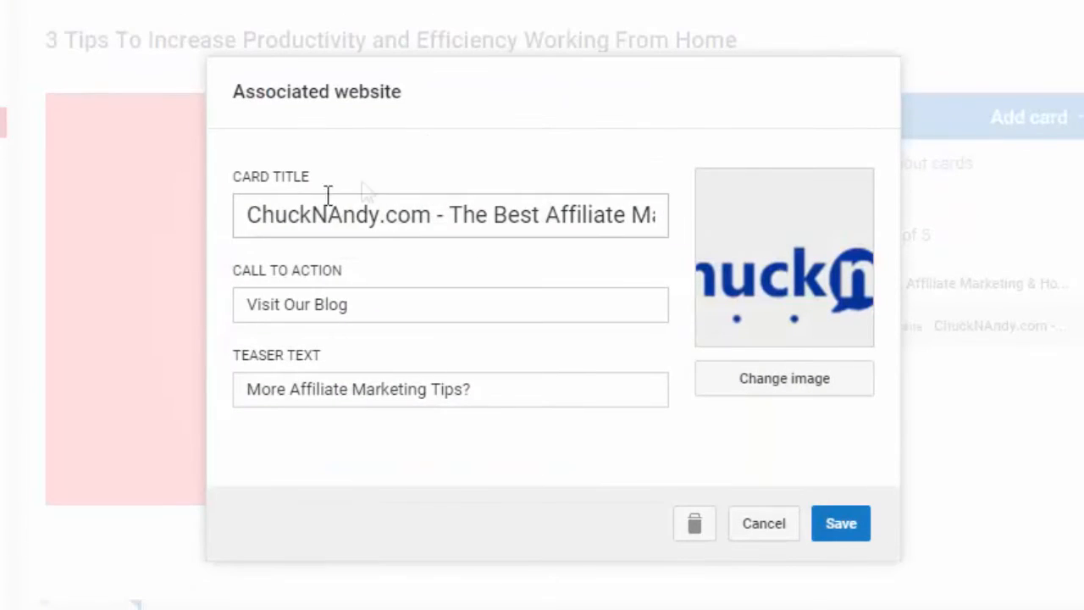
{"action": "left_click_drag", "start_coordinate": [248, 215], "coordinate": [697, 219]}
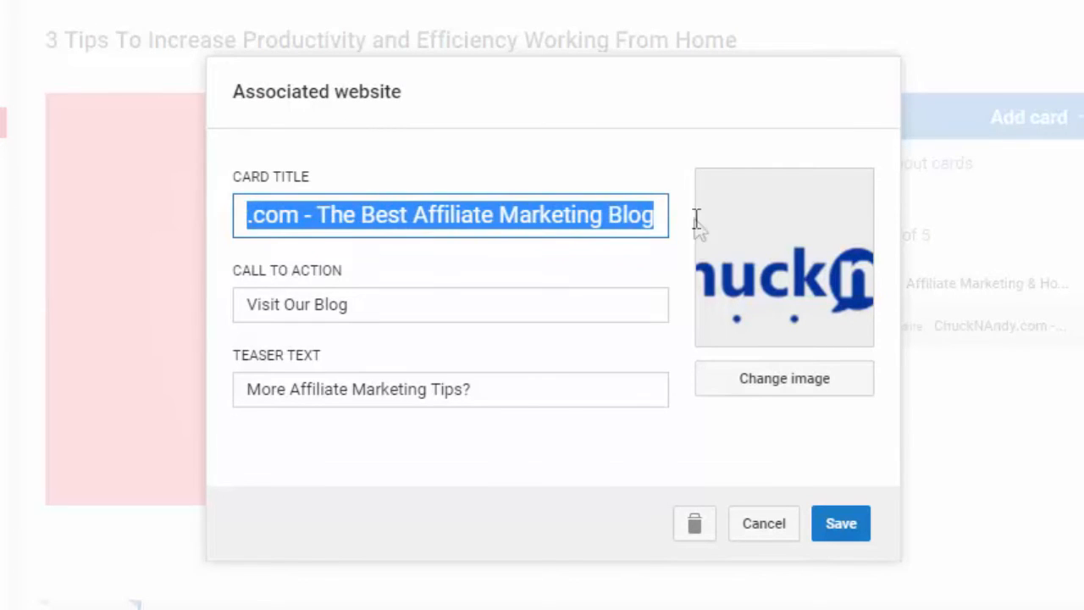
{"action": "left_click", "coordinate": [395, 300]}
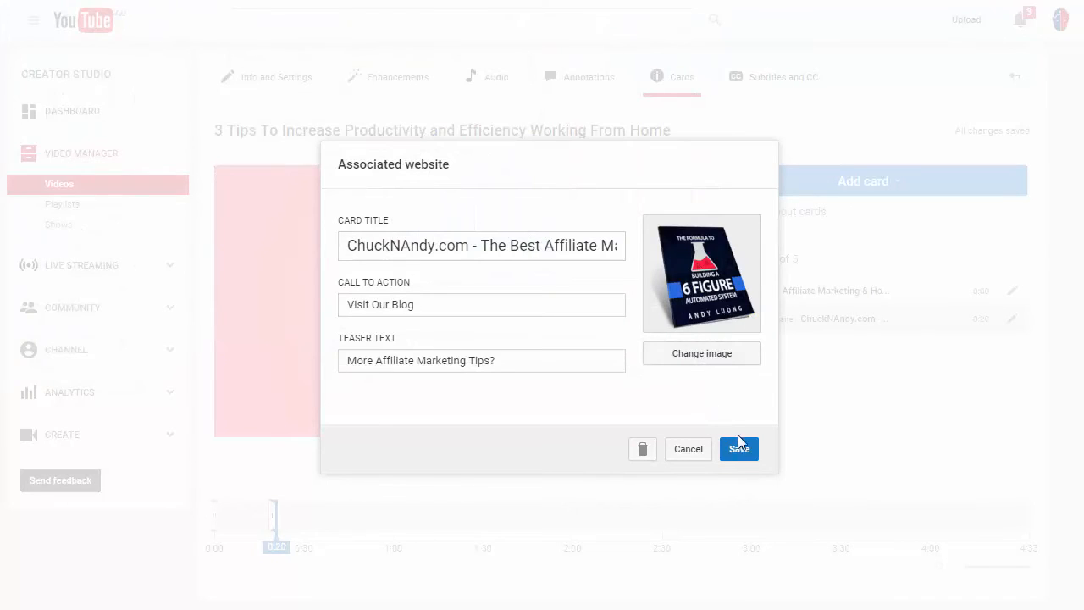
{"action": "left_click", "coordinate": [739, 450]}
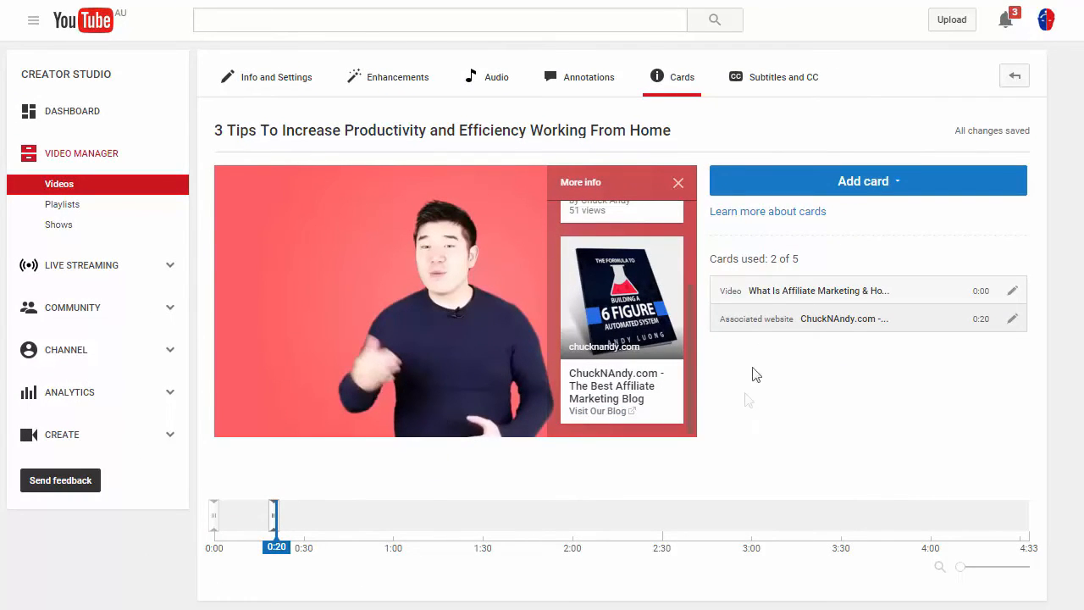
Review the playlist and upload choices of the existing video card, and cancel the edit.
{"action": "left_click", "coordinate": [1018, 298]}
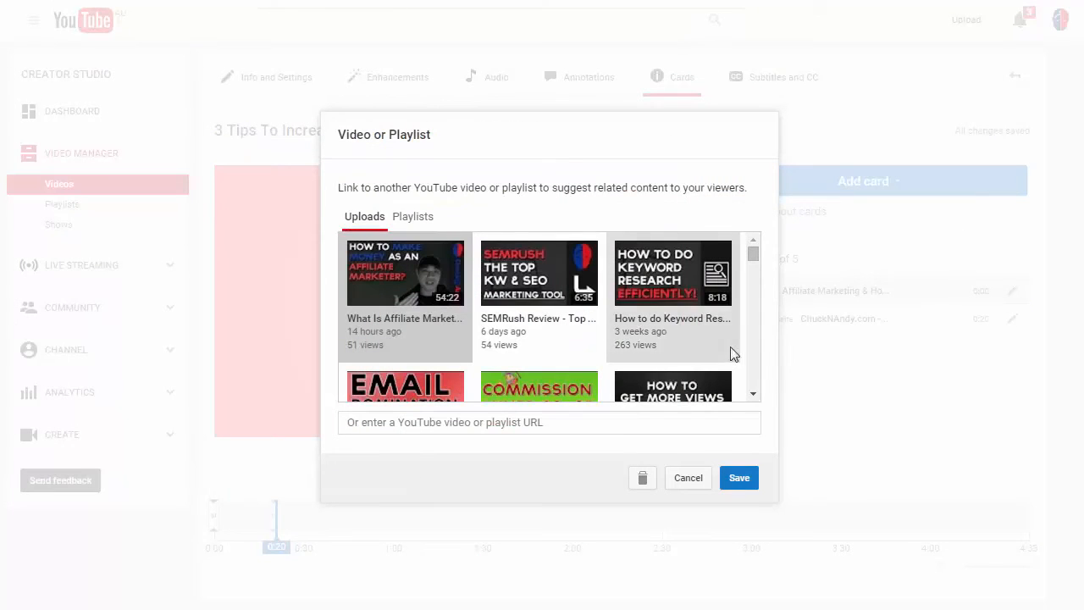
{"action": "left_click", "coordinate": [413, 219]}
{"action": "left_click", "coordinate": [372, 221]}
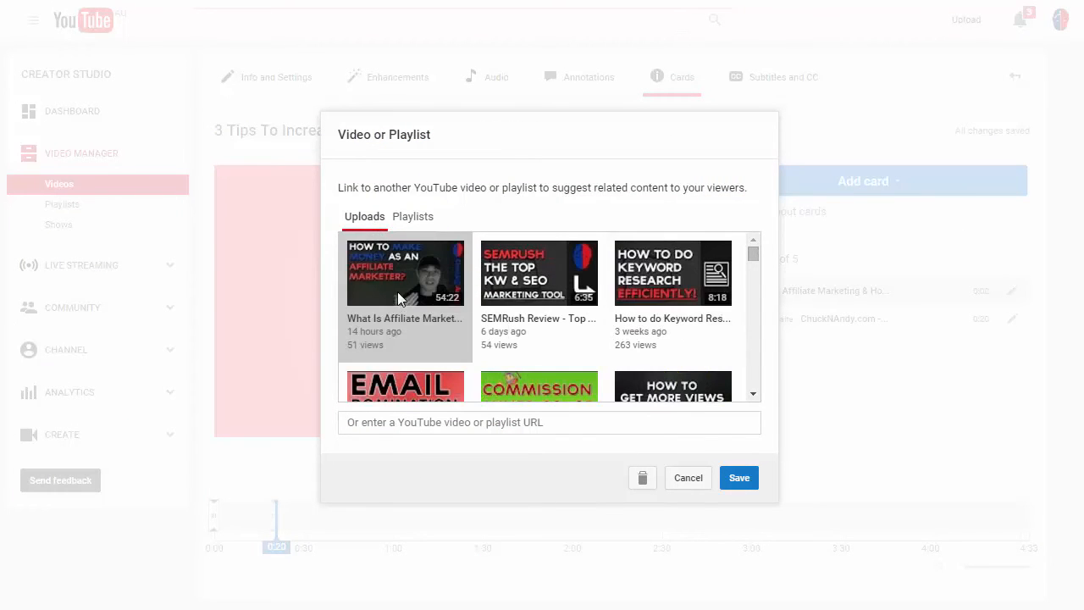
{"action": "left_click", "coordinate": [689, 478]}
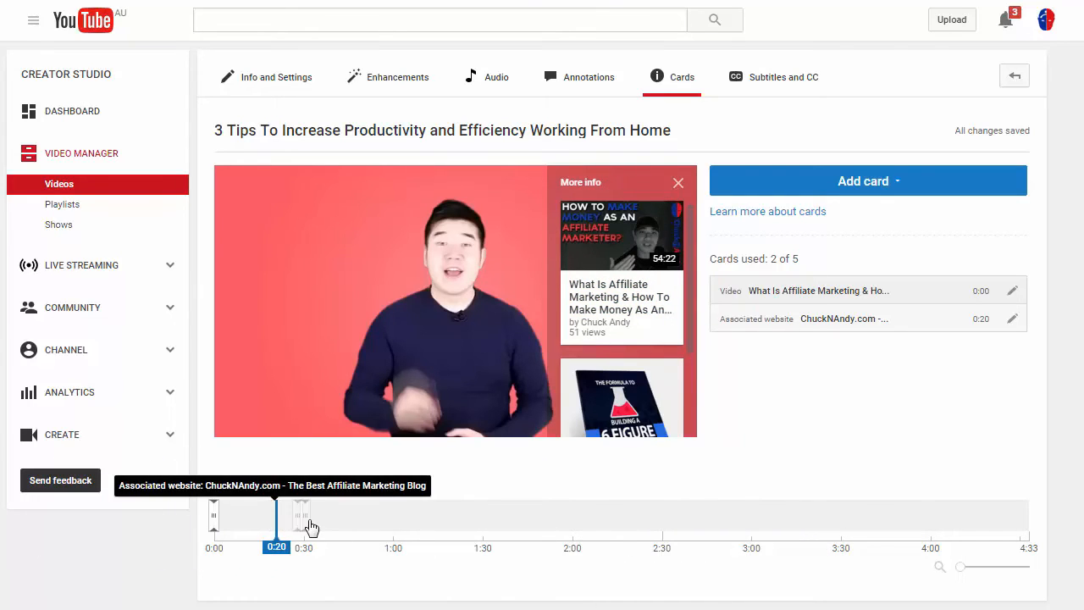
Move the associated website card to 0:32 on the timeline and set the playhead to 0:29.
{"action": "left_click_drag", "start_coordinate": [311, 527], "coordinate": [310, 525]}
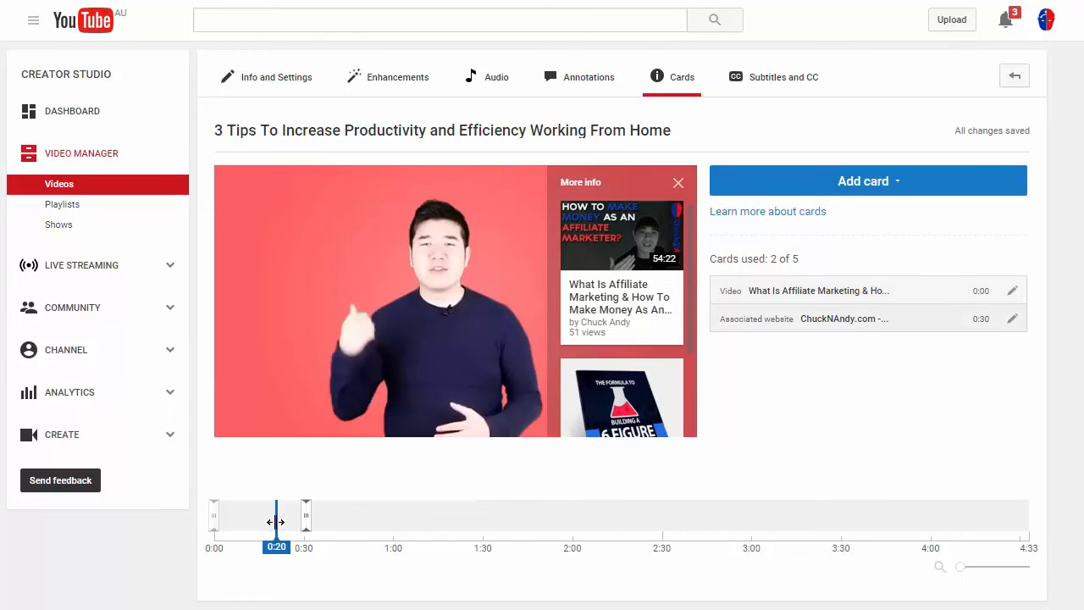
{"action": "left_click_drag", "start_coordinate": [307, 525], "coordinate": [303, 520]}
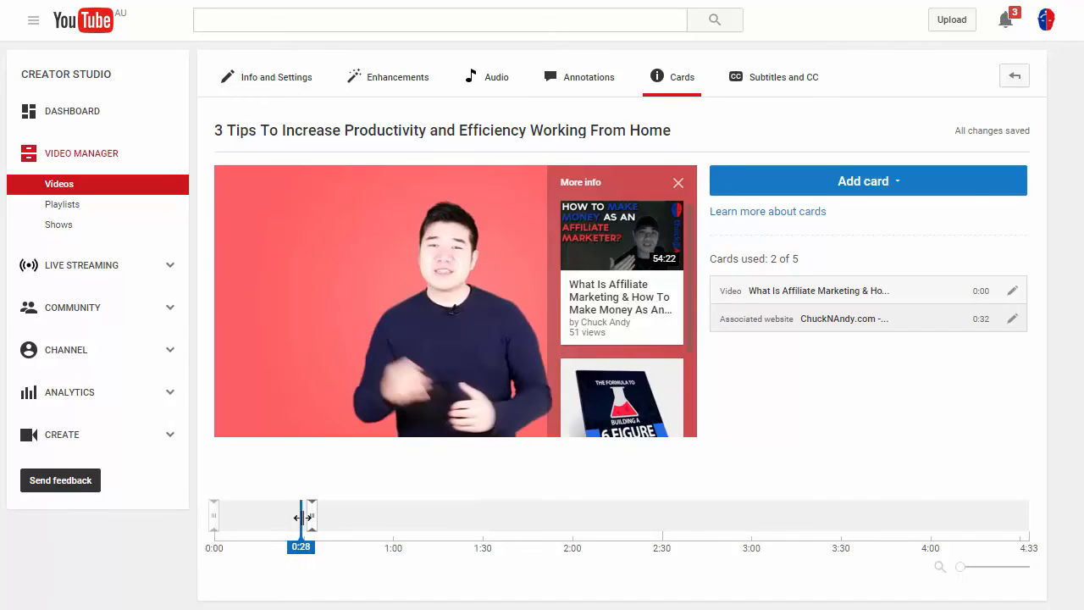
Close the cards overlay, play the video from 0:29 to preview the website card's teaser, and open the cards again.
{"action": "left_click", "coordinate": [680, 185]}
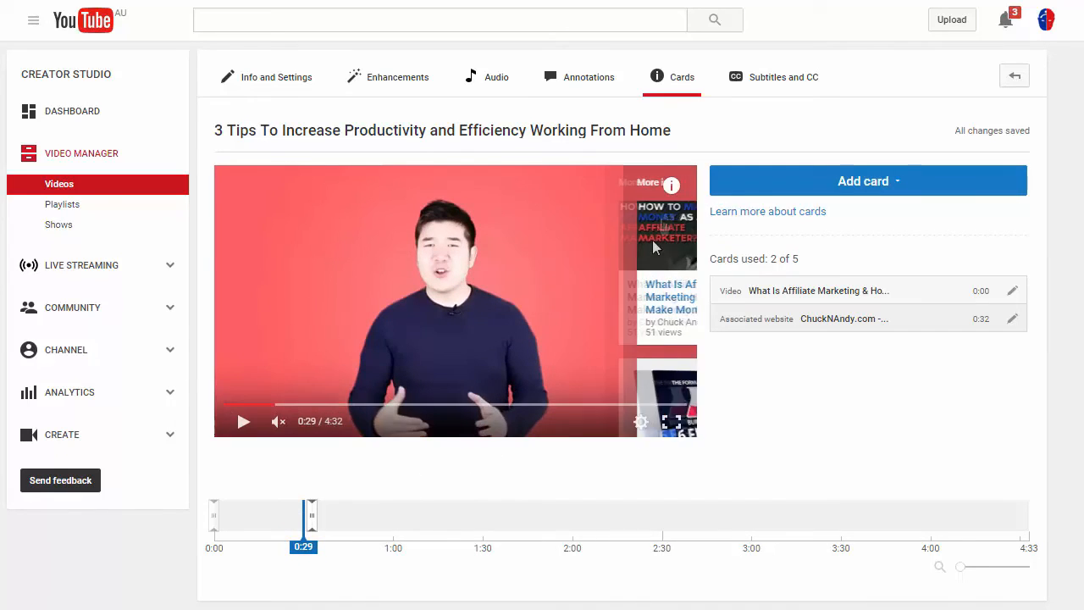
{"action": "left_click", "coordinate": [242, 428]}
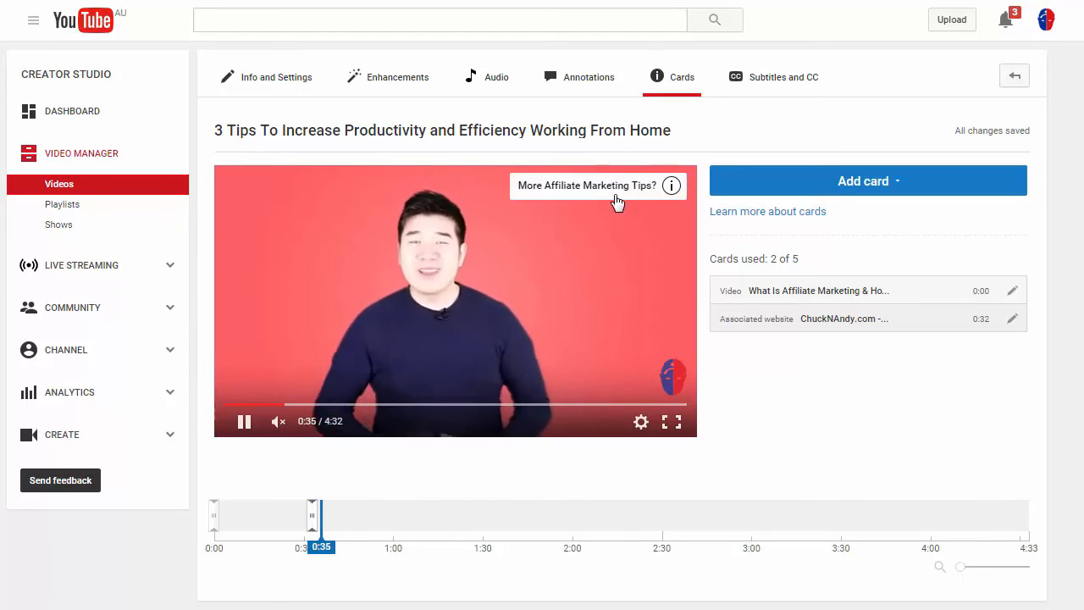
{"action": "left_click", "coordinate": [671, 187]}
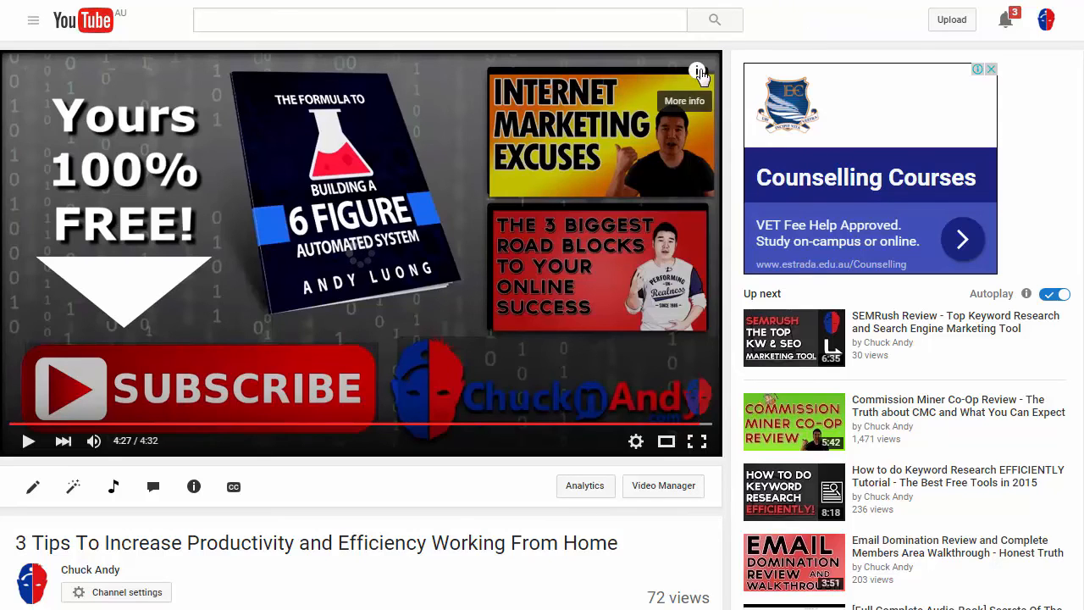
Open the cards overlay on the video's end screen on its watch page.
{"action": "left_click", "coordinate": [698, 72]}
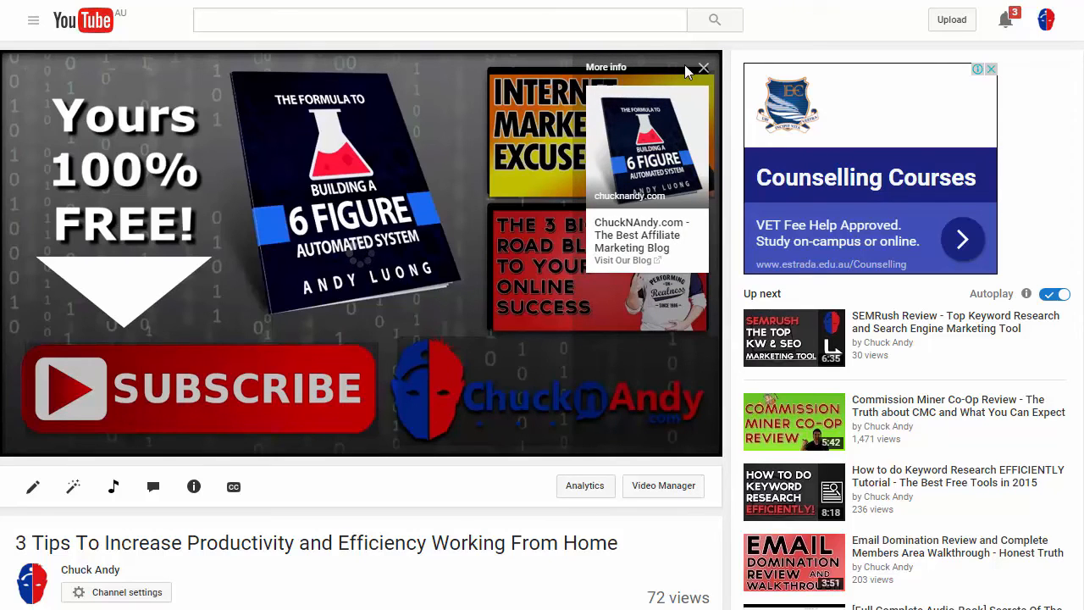